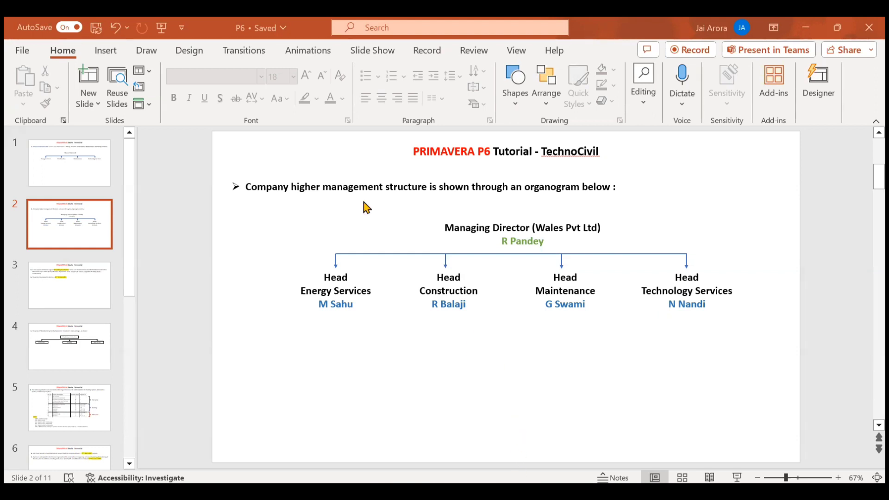
# Switch from PowerPoint to the Primavera P6 Projects window
pyautogui.hotkey('alt', 'Tab')
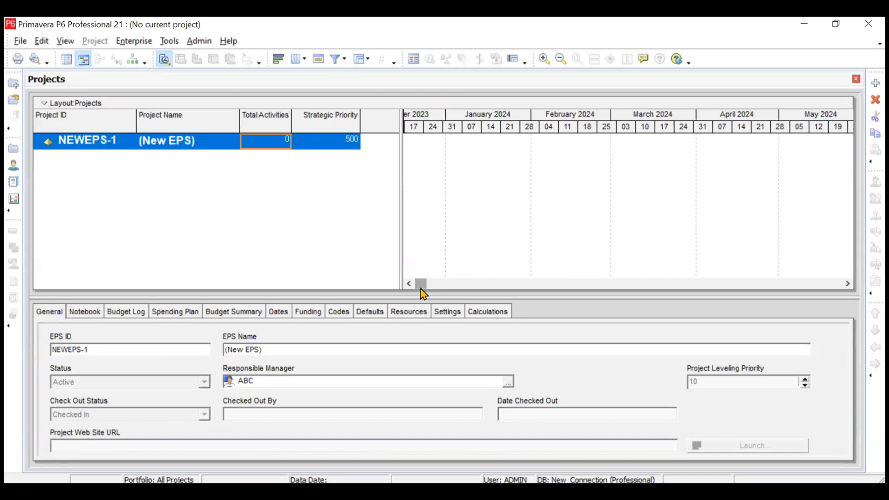
# Open the Organizational Breakdown Structure dialog from the Enterprise menu
pyautogui.moveTo(417, 296)
pyautogui.mouseDown()
pyautogui.moveTo(420, 276)
pyautogui.moveTo(427, 294)
pyautogui.mouseUp()
pyautogui.click(135, 42)
pyautogui.moveTo(185, 111)
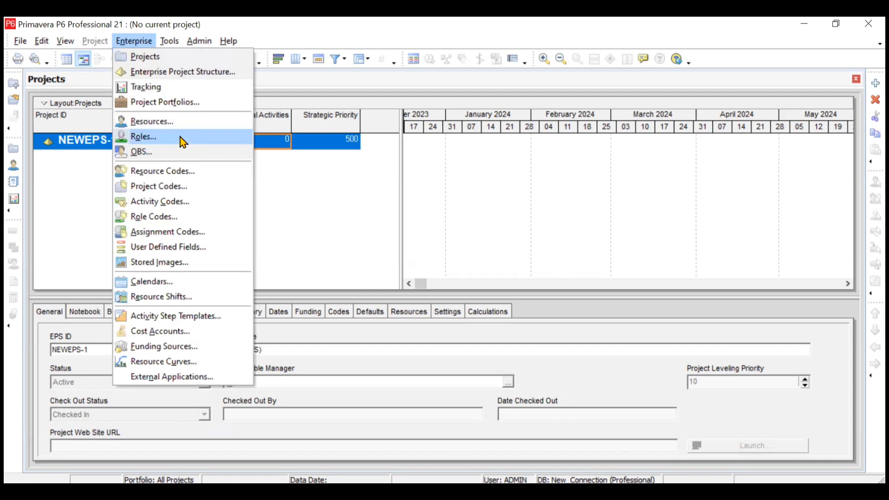
pyautogui.click(178, 155)
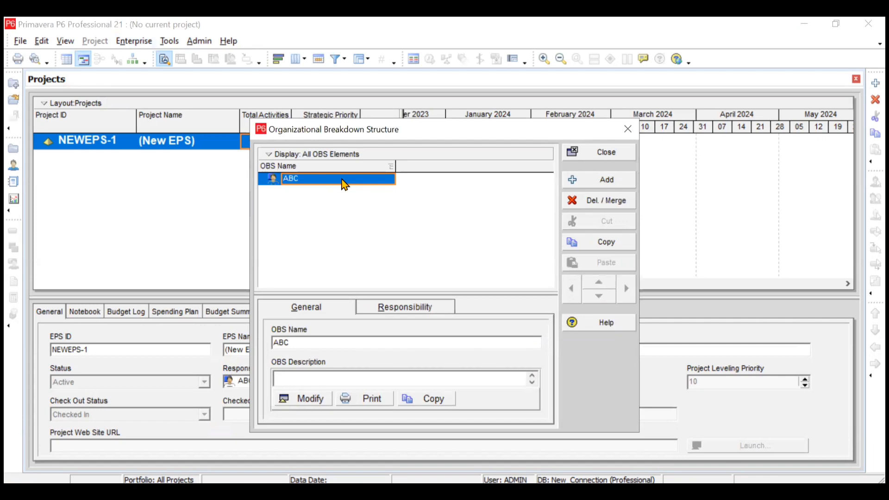
# Rename the root OBS element ABC to the Managing Director's name
pyautogui.click(346, 185)
pyautogui.write('R Pandey')
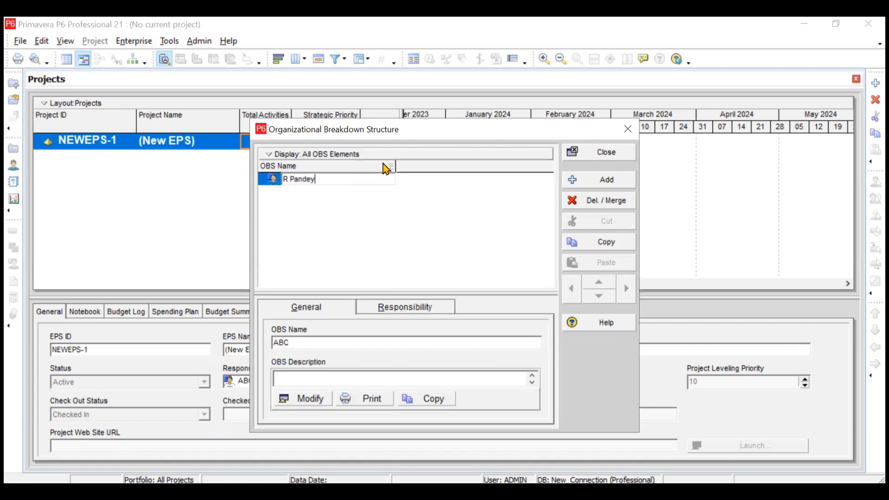
pyautogui.click(399, 226)
# Add four child OBS elements under the root, deleting and re-adding the fourth
pyautogui.click(599, 184)
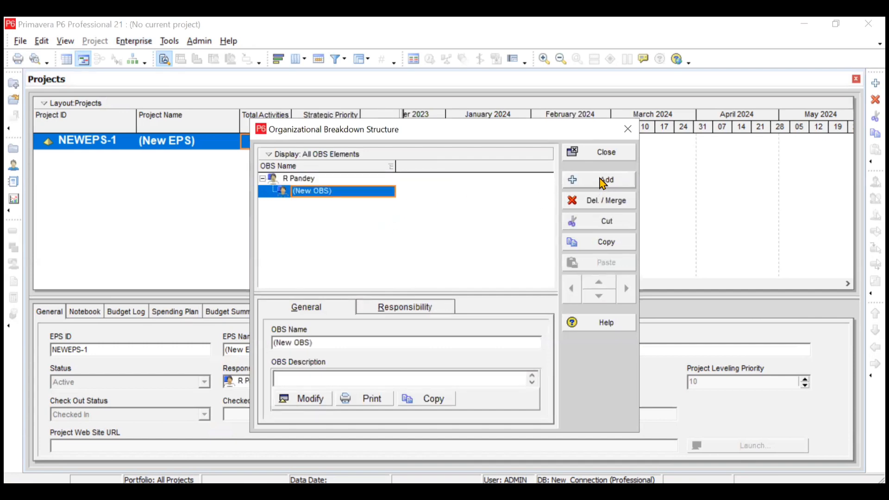
pyautogui.click(603, 184)
pyautogui.click(600, 184)
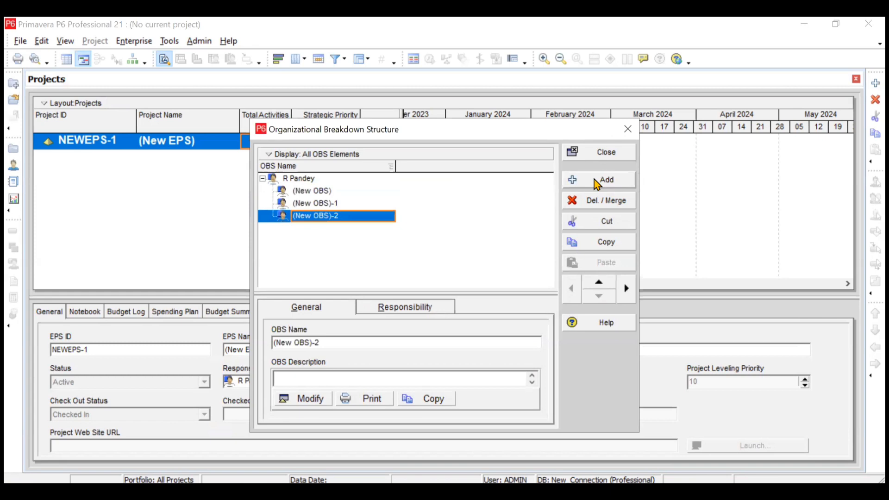
pyautogui.click(598, 184)
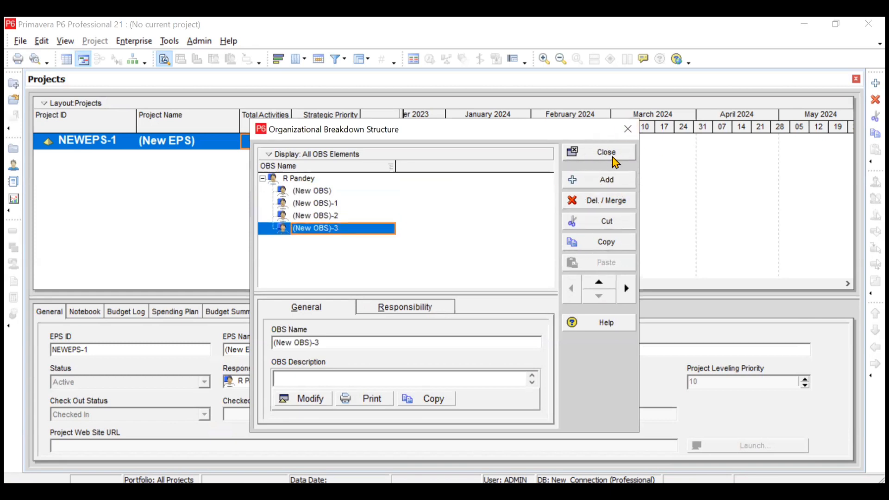
pyautogui.click(591, 206)
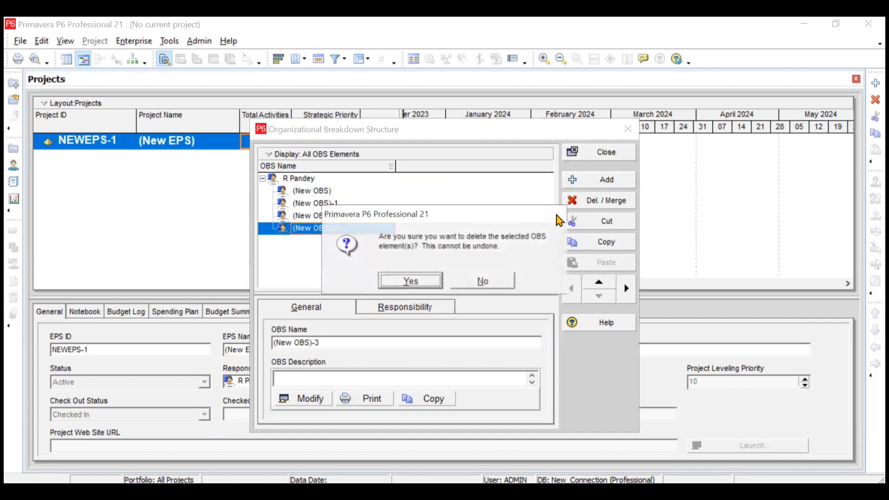
pyautogui.click(411, 280)
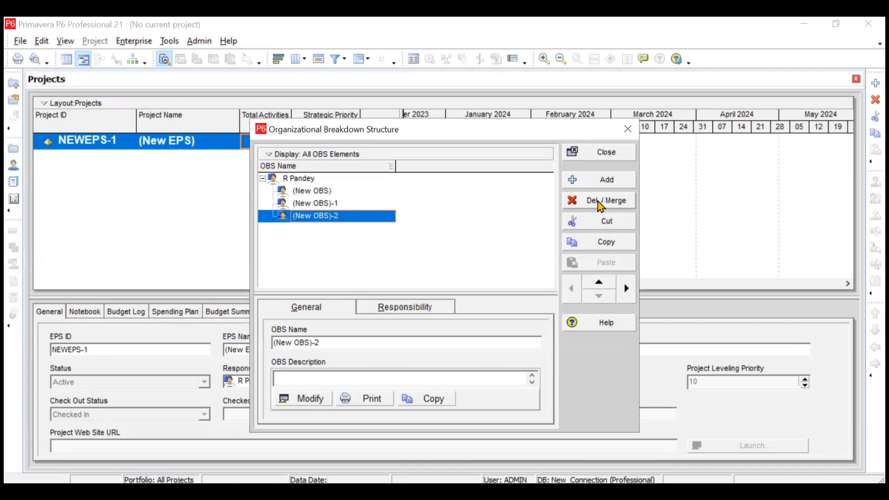
pyautogui.click(603, 184)
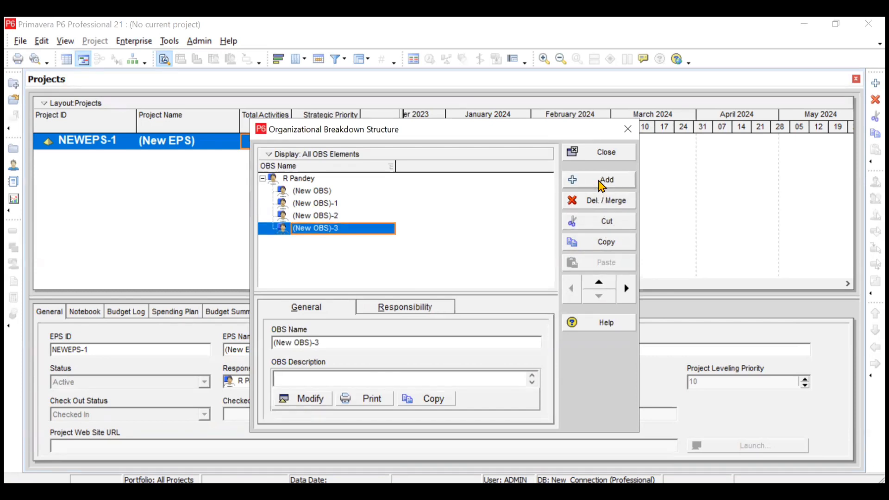
# Rename the four (New OBS) child elements with the four department heads' names
pyautogui.click(314, 192)
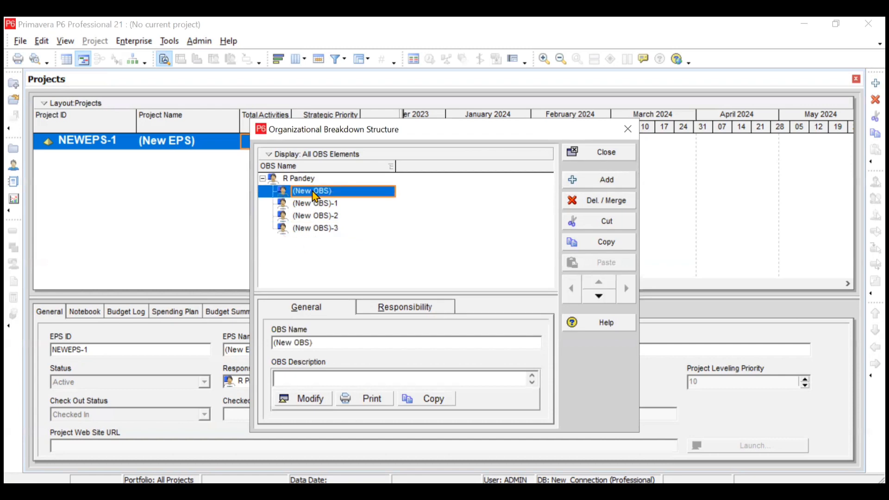
pyautogui.write('M Sahu')
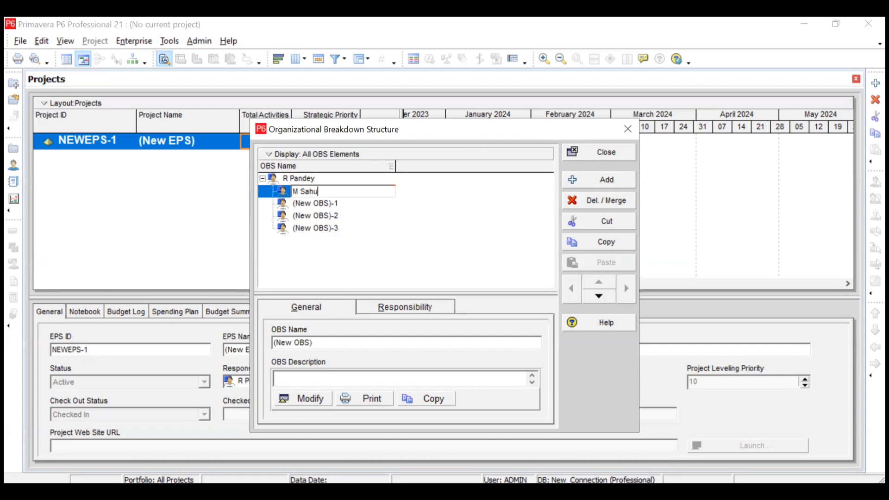
pyautogui.click(328, 210)
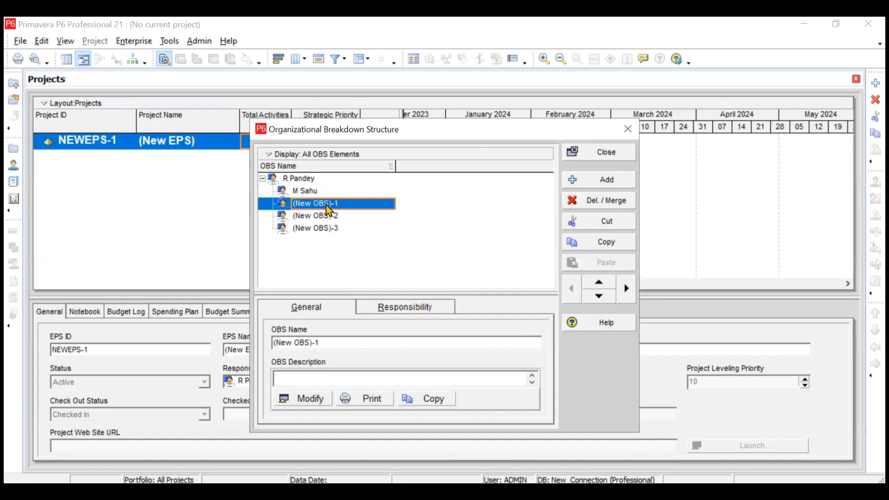
pyautogui.write('R Balaji')
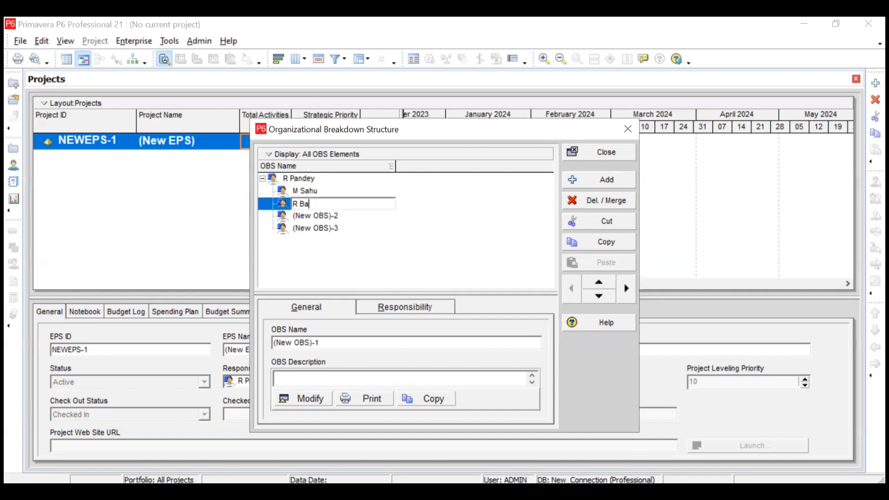
pyautogui.click(345, 215)
pyautogui.write('G ')
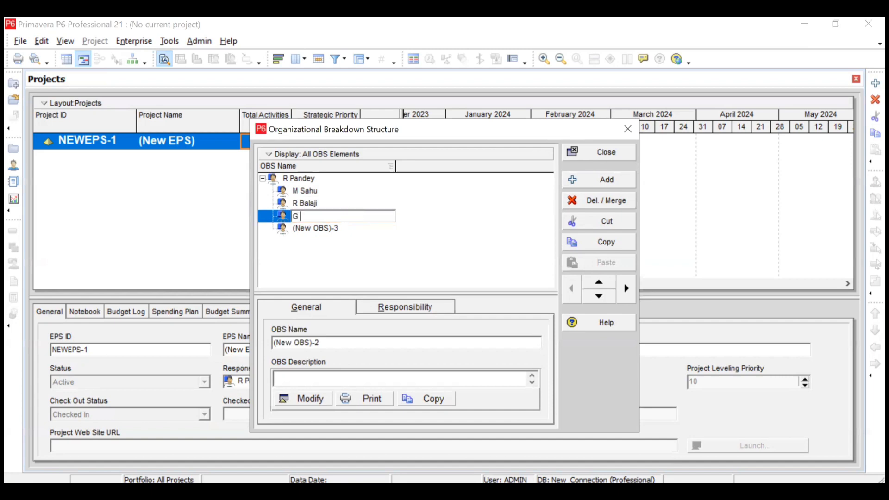
pyautogui.write('Swami')
pyautogui.click(343, 234)
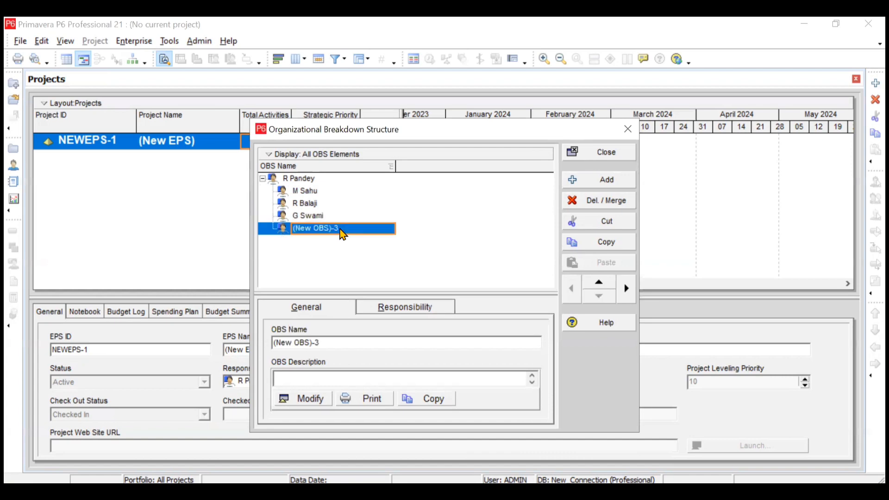
pyautogui.write('N Na')
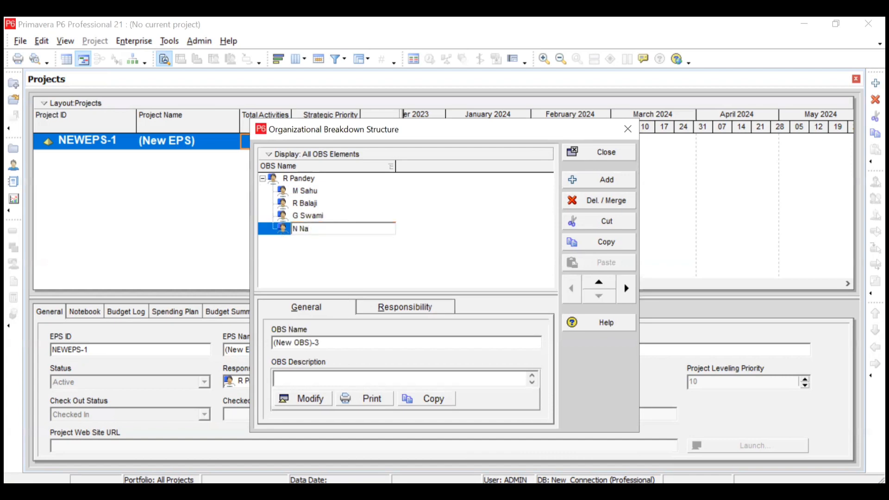
pyautogui.write('ndi')
pyautogui.press('Return')
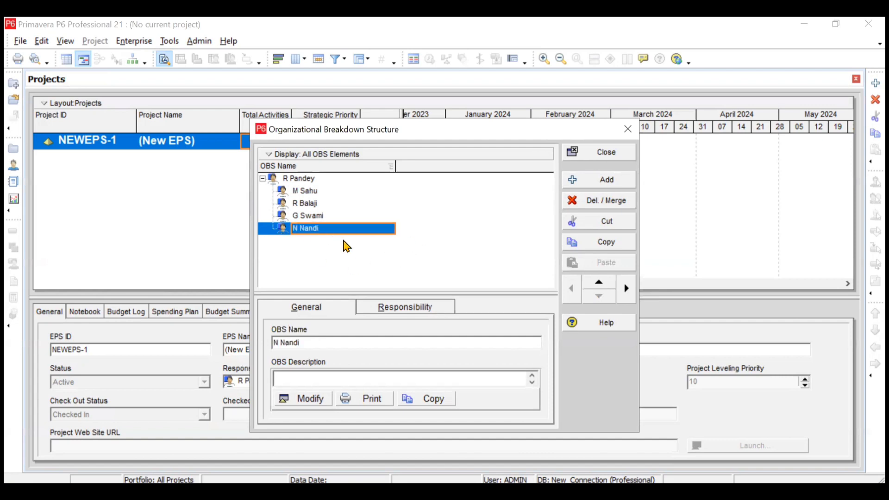
pyautogui.click(321, 204)
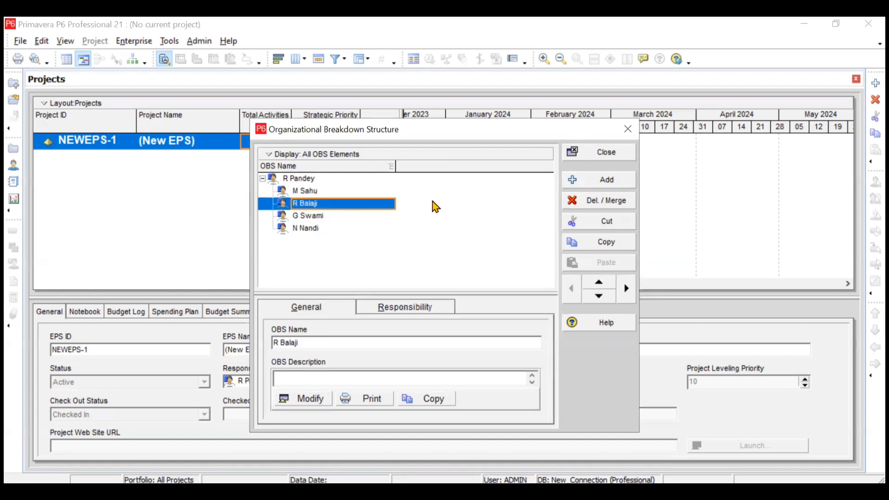
pyautogui.click(592, 181)
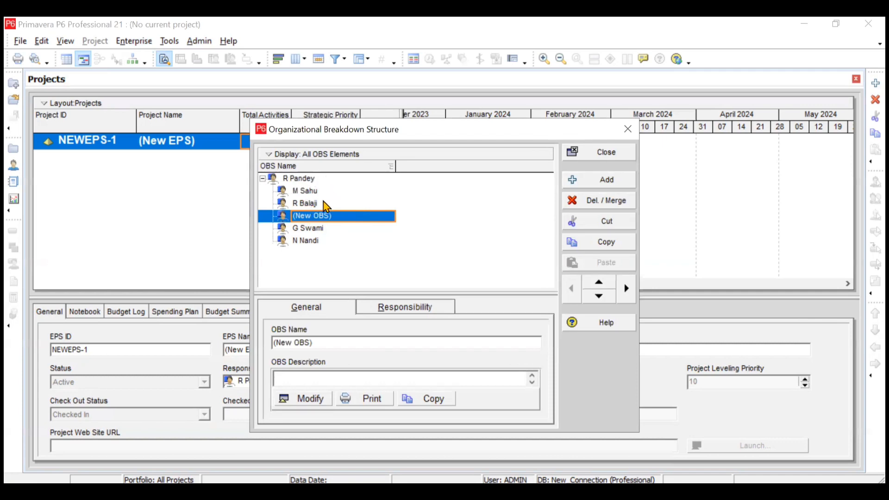
pyautogui.click(377, 217)
pyautogui.write('Mr XX')
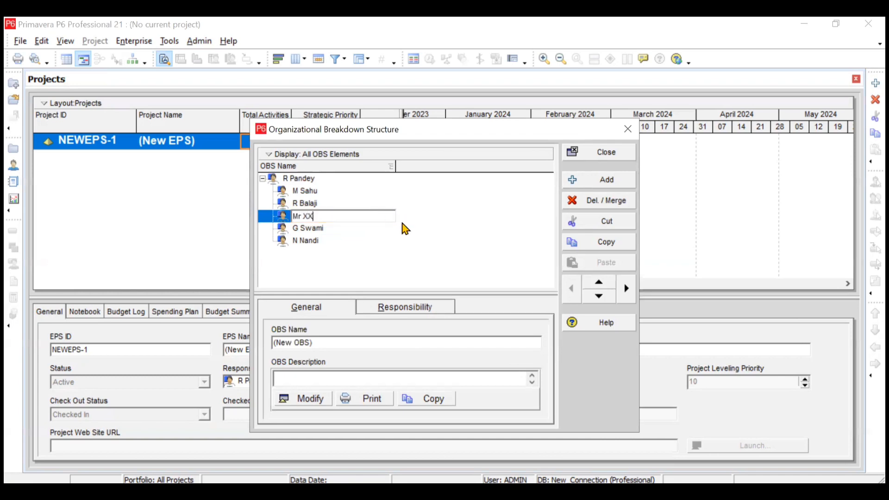
pyautogui.press('Return')
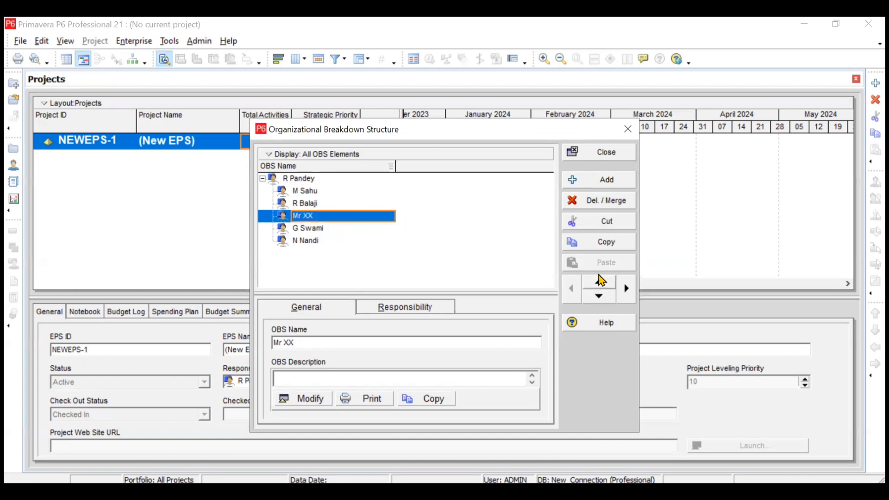
pyautogui.click(626, 290)
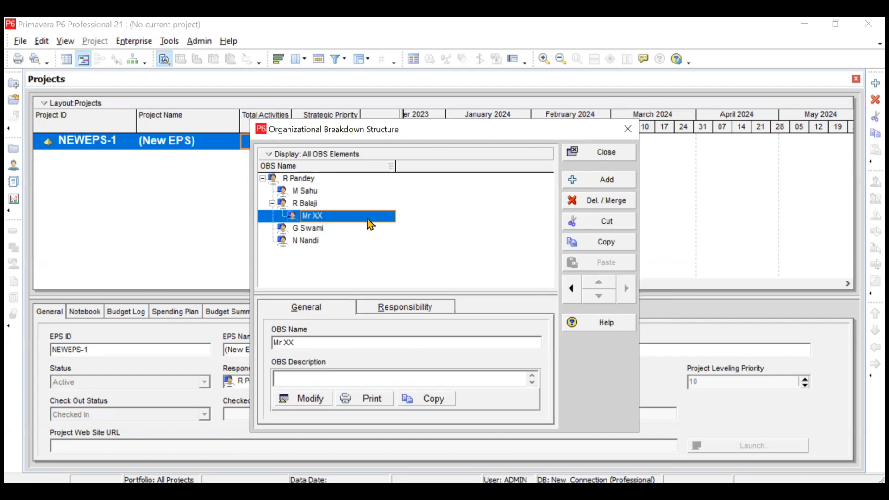
pyautogui.click(612, 207)
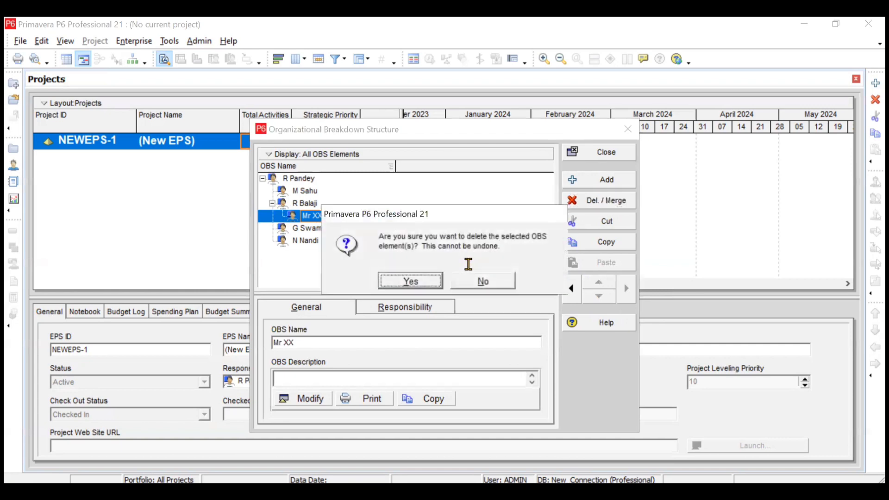
pyautogui.click(416, 284)
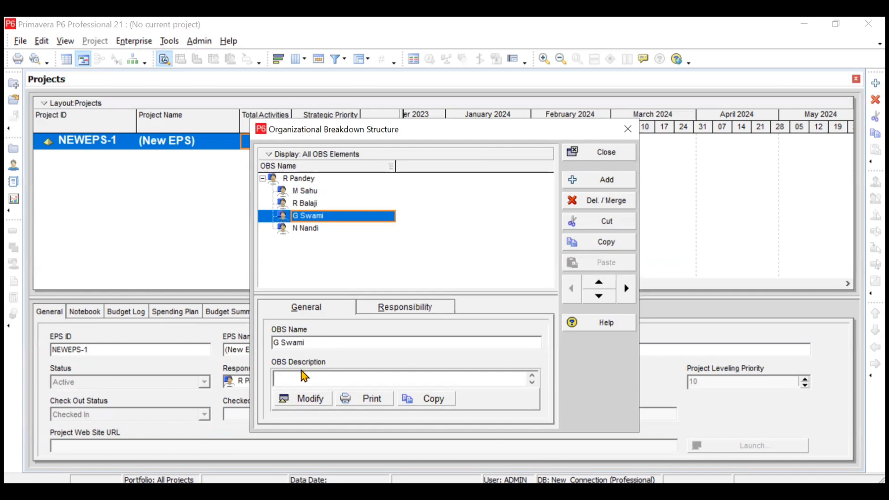
# Select the first child element and open its blank OBS description editor
pyautogui.click(307, 195)
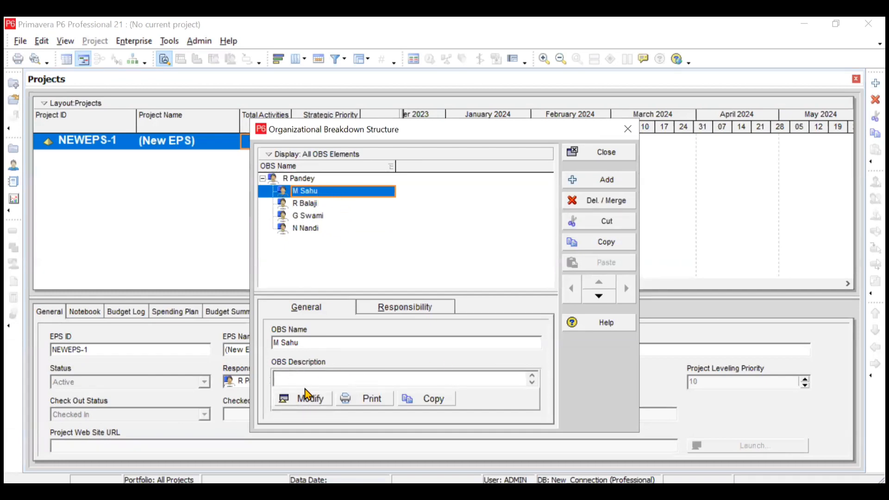
pyautogui.click(297, 400)
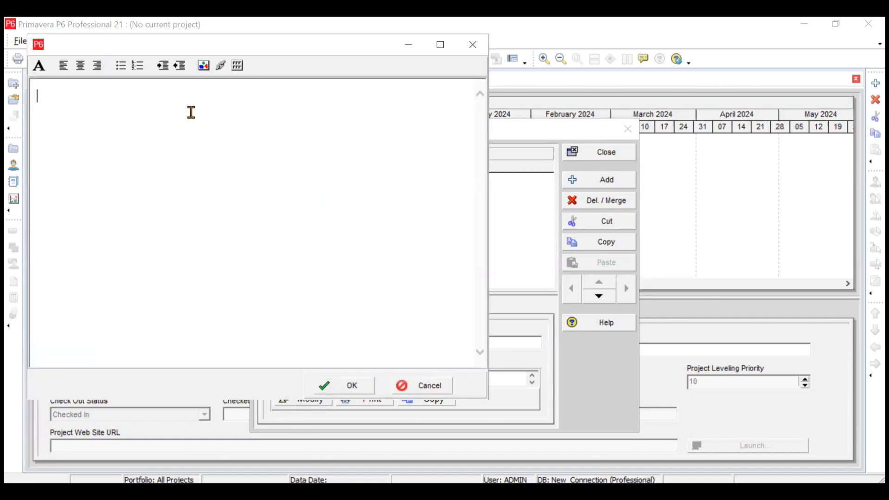
# Save a description for the first child noting 28 years of rich experience in energy services
pyautogui.write('M Sahu has 28 years')
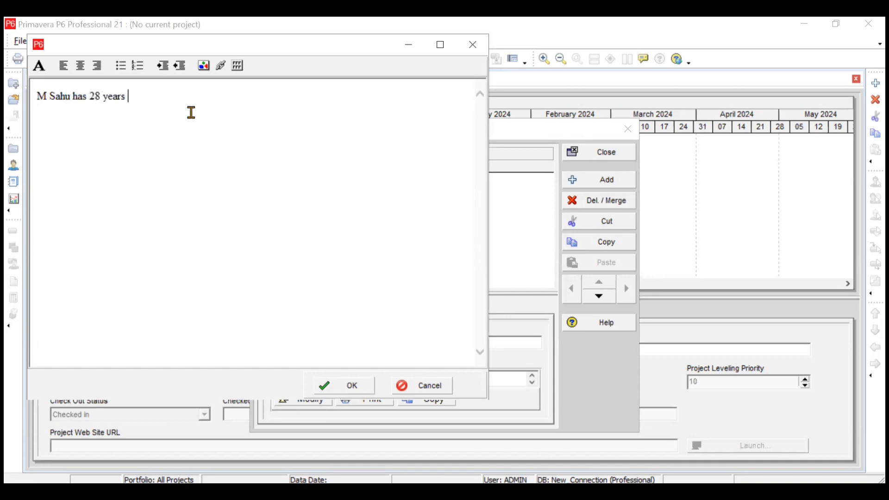
pyautogui.write(' of rich exp in energy ser')
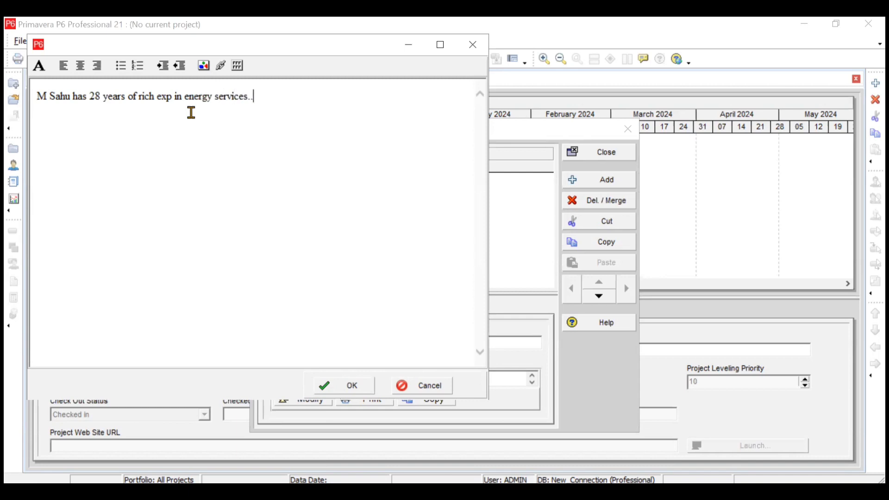
pyautogui.write('vices..')
pyautogui.click(348, 385)
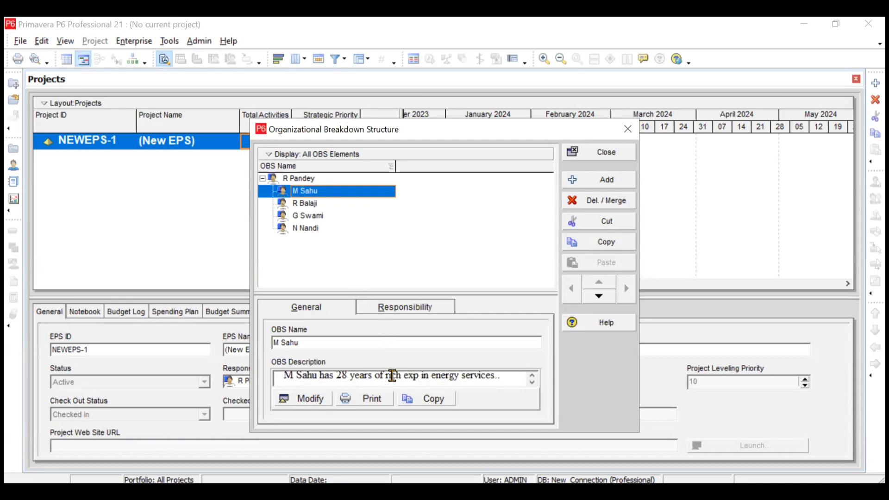
pyautogui.click(396, 310)
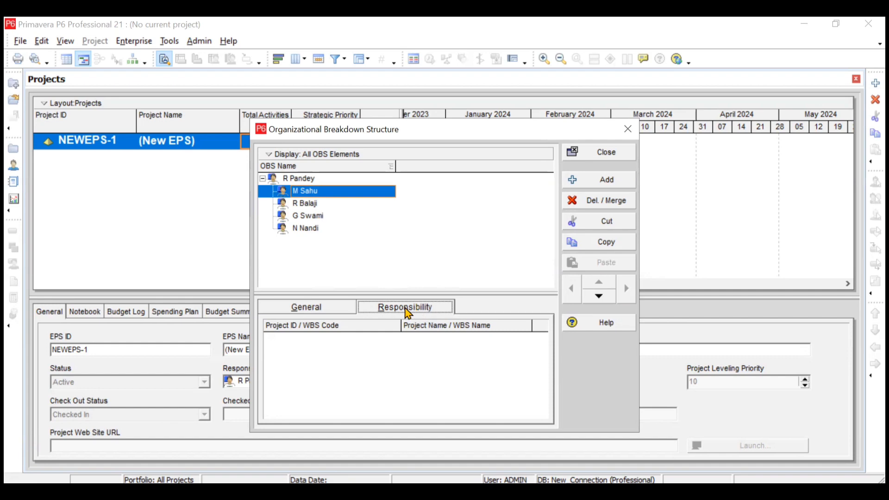
pyautogui.click(319, 309)
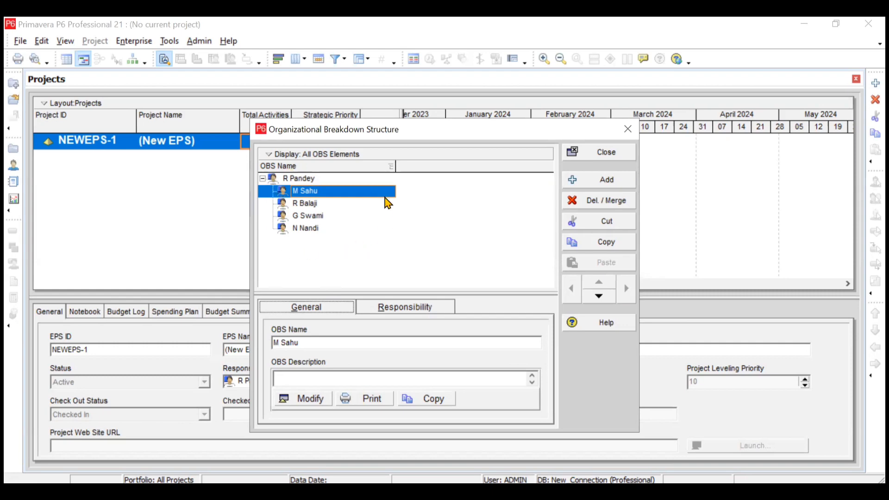
# Switch the OBS display to Chart View and select the root box
pyautogui.click(341, 161)
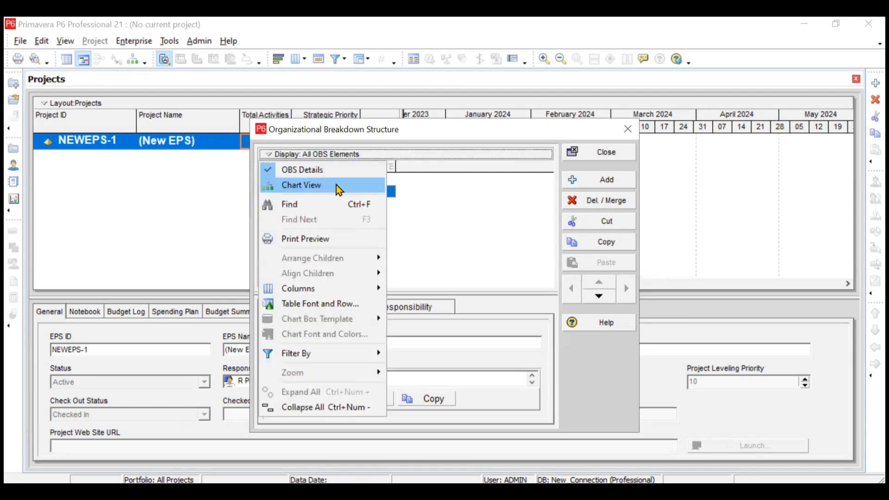
pyautogui.click(339, 188)
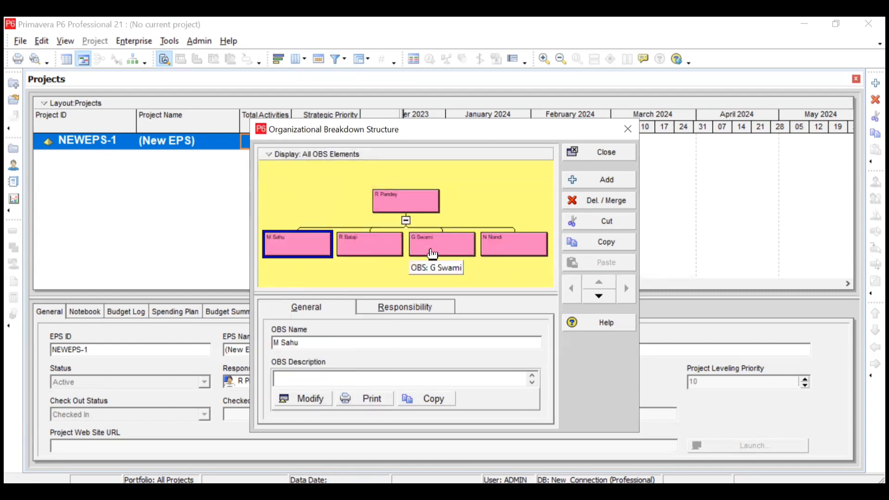
pyautogui.click(419, 205)
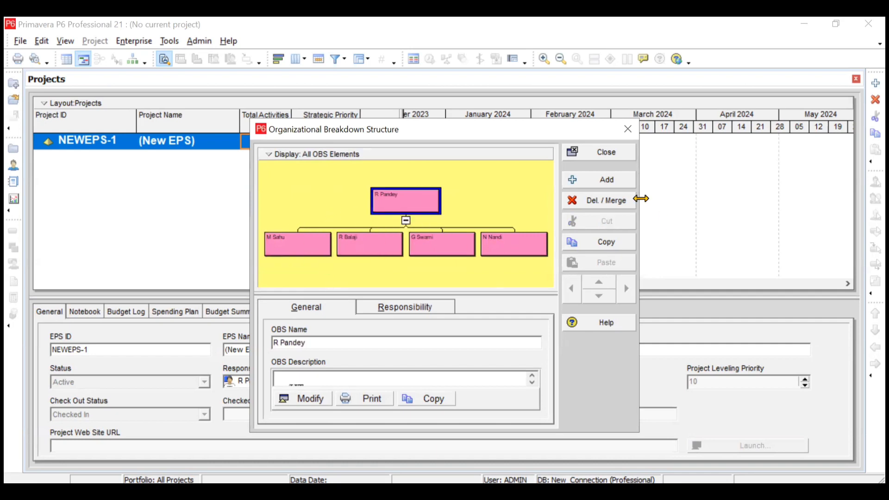
pyautogui.click(334, 160)
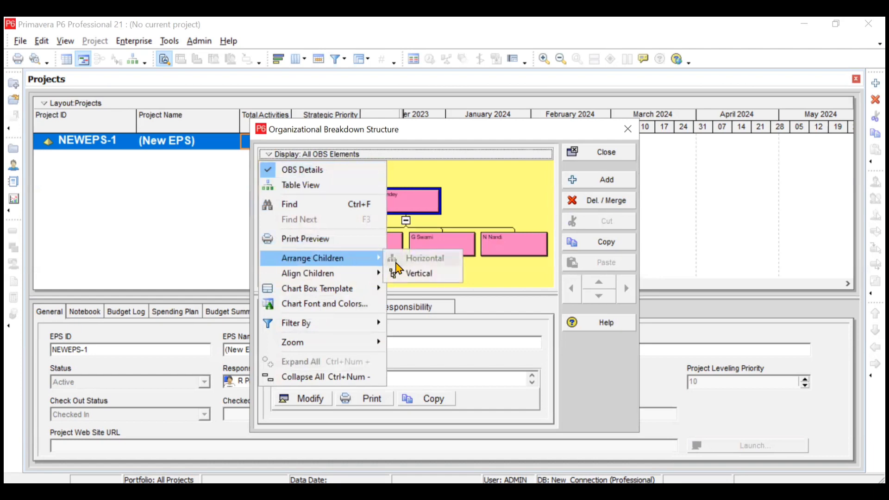
# Arrange the four child boxes vertically under the root and zoom the chart to best fit
pyautogui.click(408, 276)
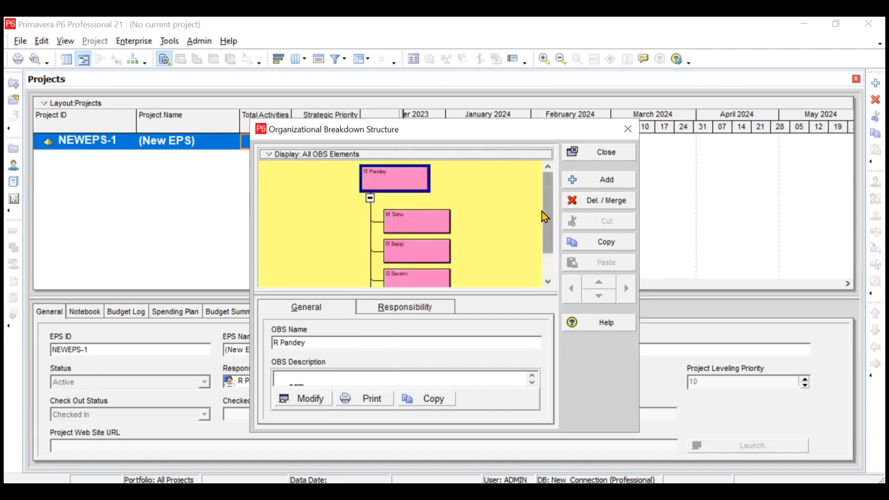
pyautogui.moveTo(550, 228); pyautogui.dragTo(546, 207)
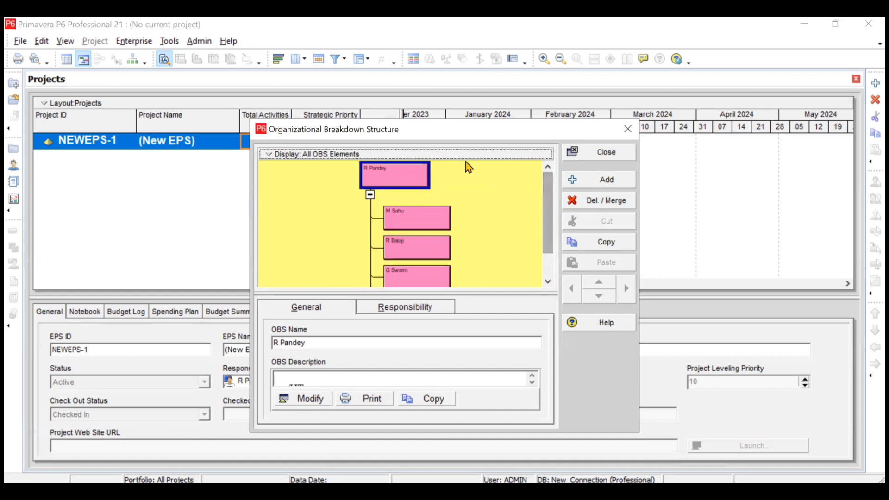
pyautogui.click(389, 156)
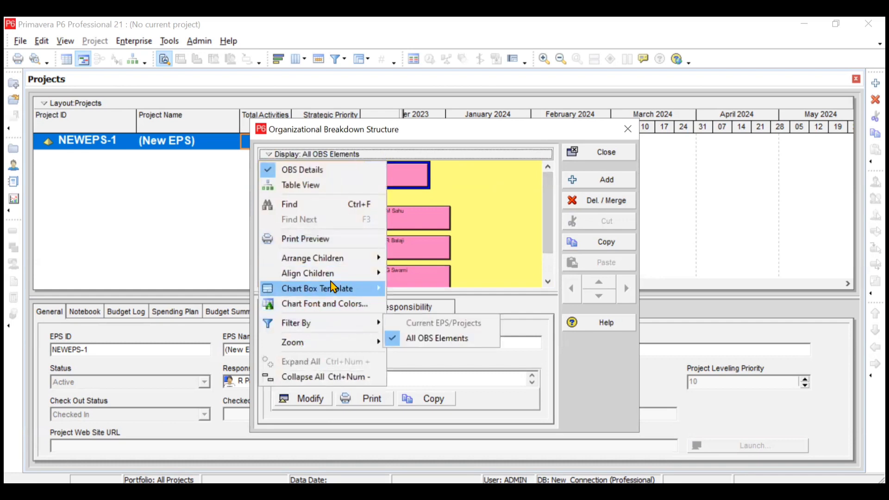
pyautogui.moveTo(328, 277)
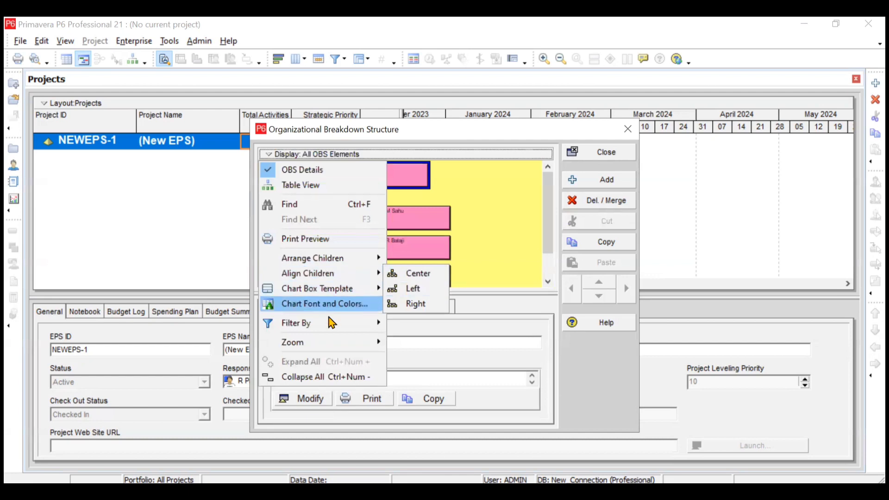
pyautogui.moveTo(330, 345)
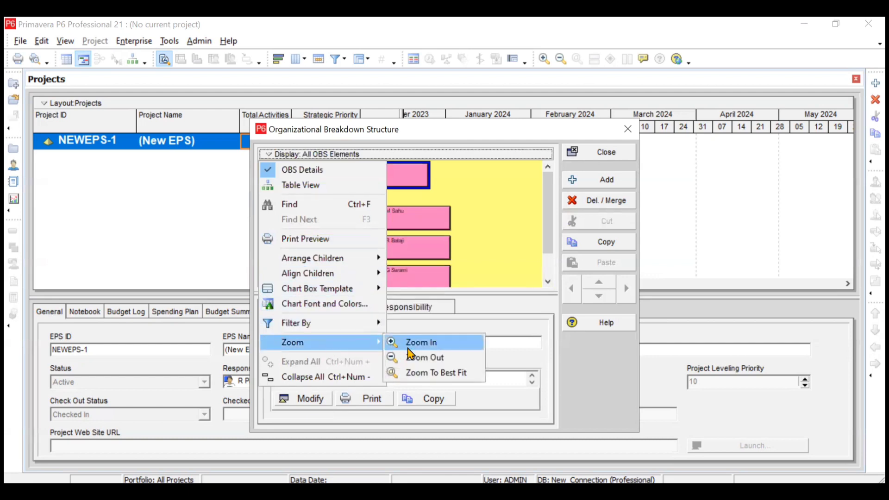
pyautogui.click(419, 373)
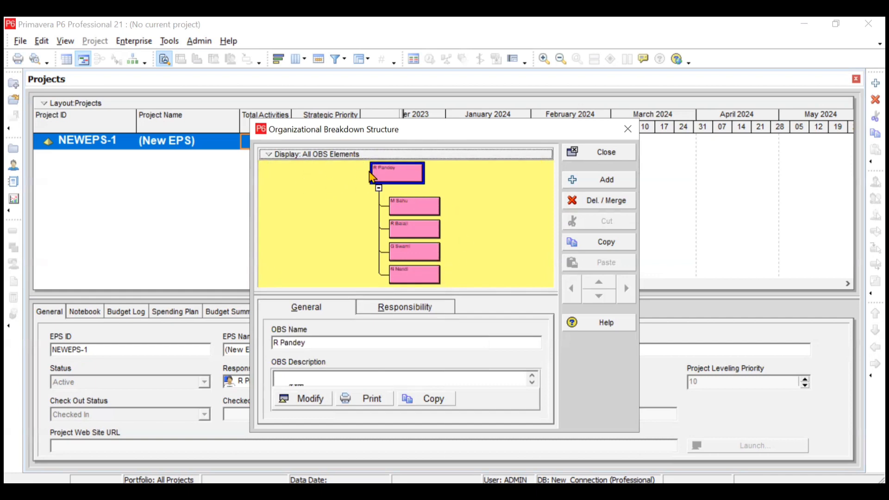
pyautogui.click(343, 155)
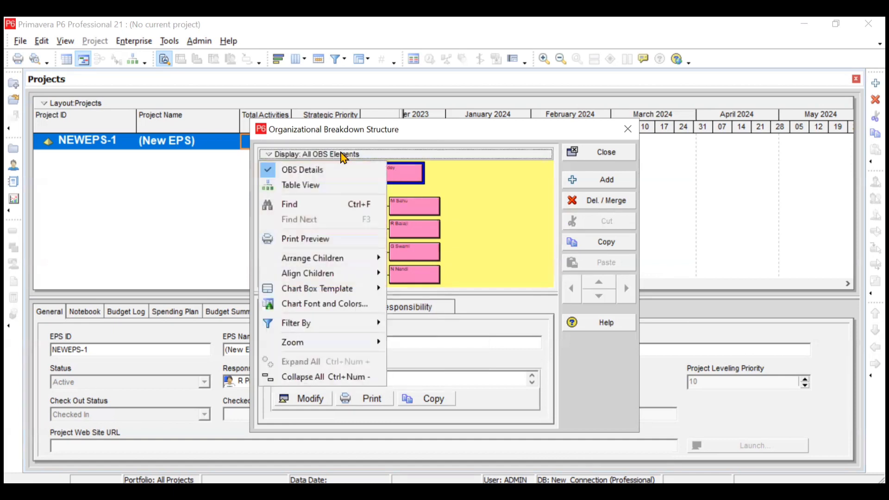
# Set the chart's background colour to green and its box colour to yellow
pyautogui.click(352, 308)
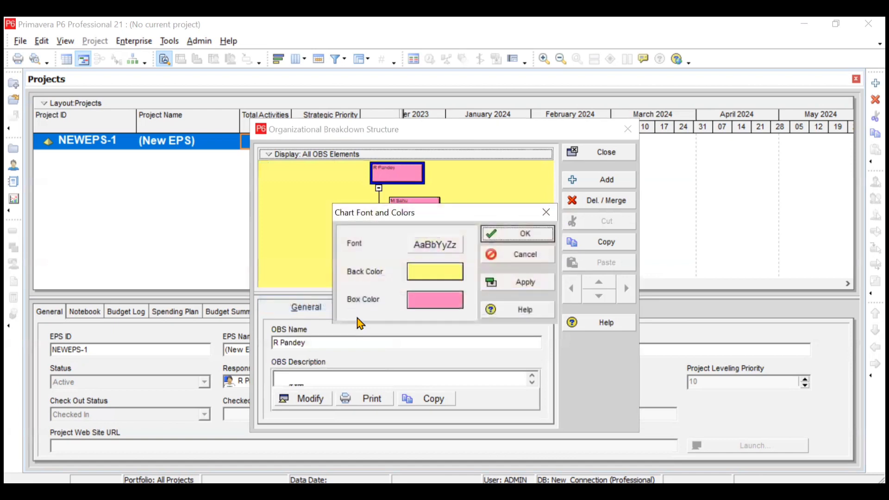
pyautogui.click(423, 274)
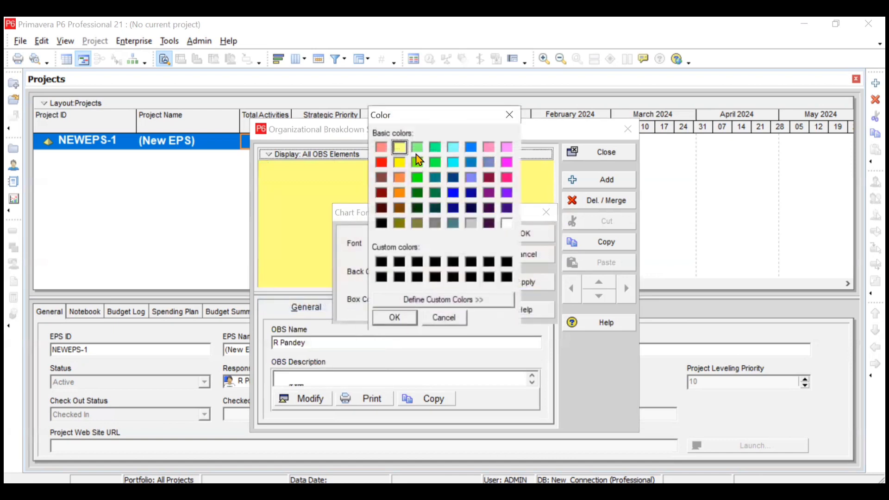
pyautogui.click(417, 148)
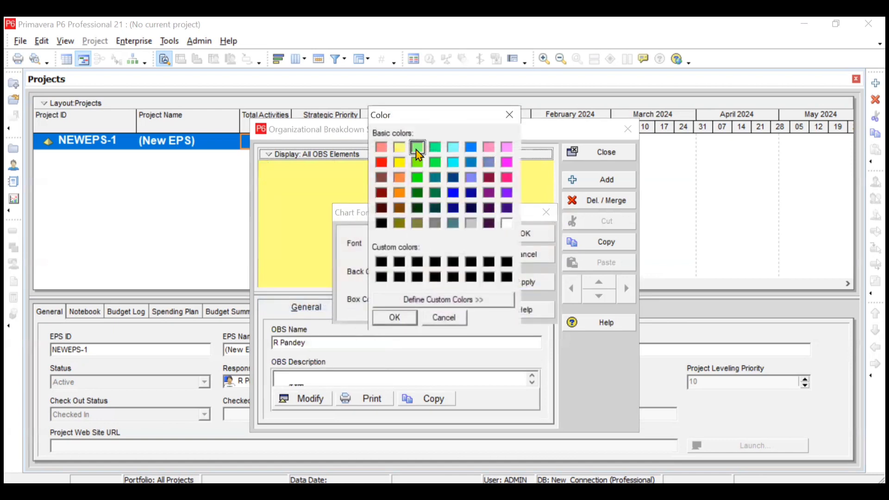
pyautogui.click(394, 318)
pyautogui.click(433, 301)
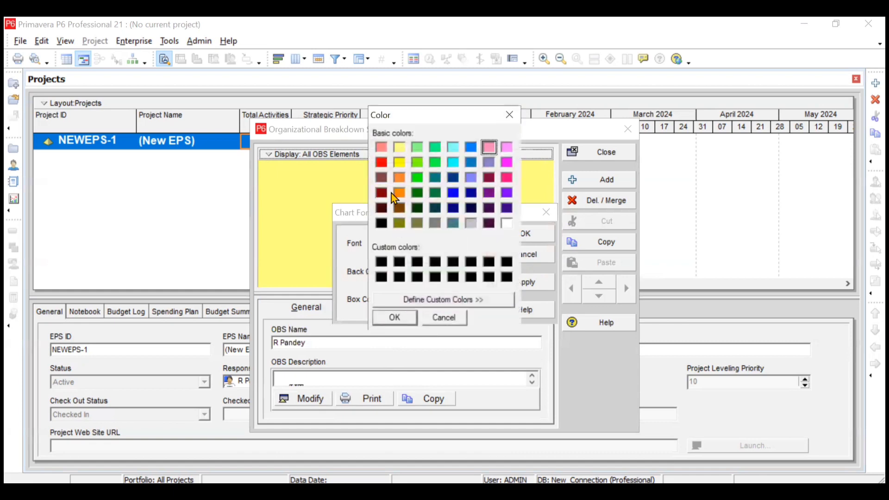
pyautogui.click(400, 149)
pyautogui.click(395, 318)
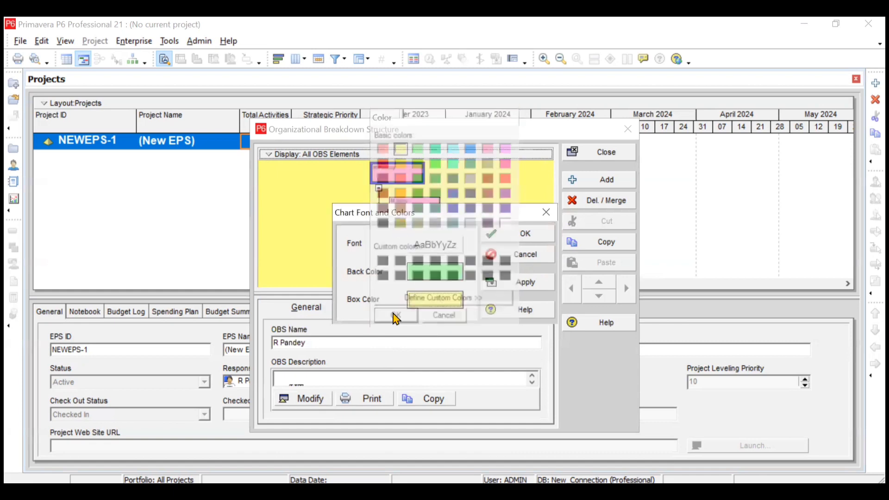
pyautogui.click(514, 240)
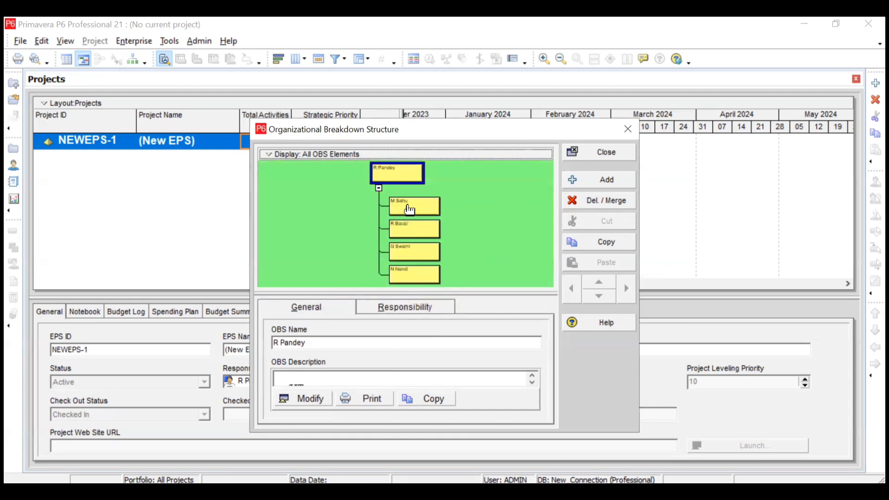
# Left-align the child boxes under the root with Align Children > Left
pyautogui.rightClick(353, 160)
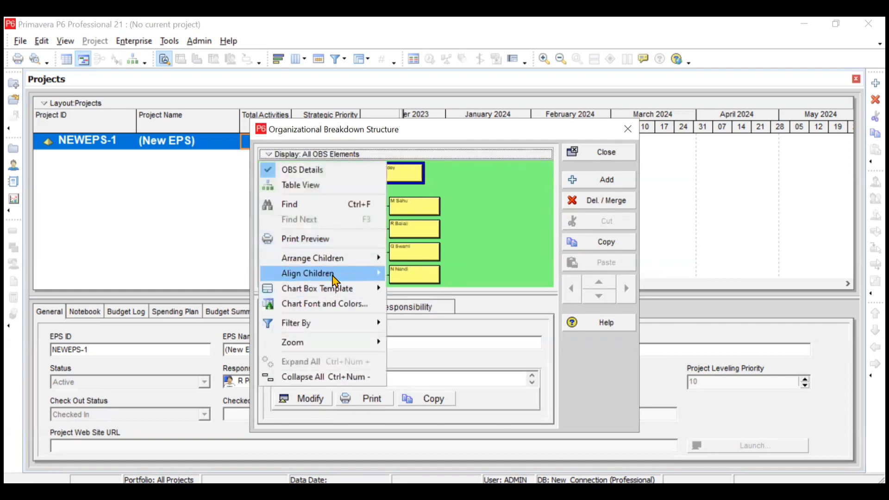
pyautogui.moveTo(367, 274)
pyautogui.click(407, 289)
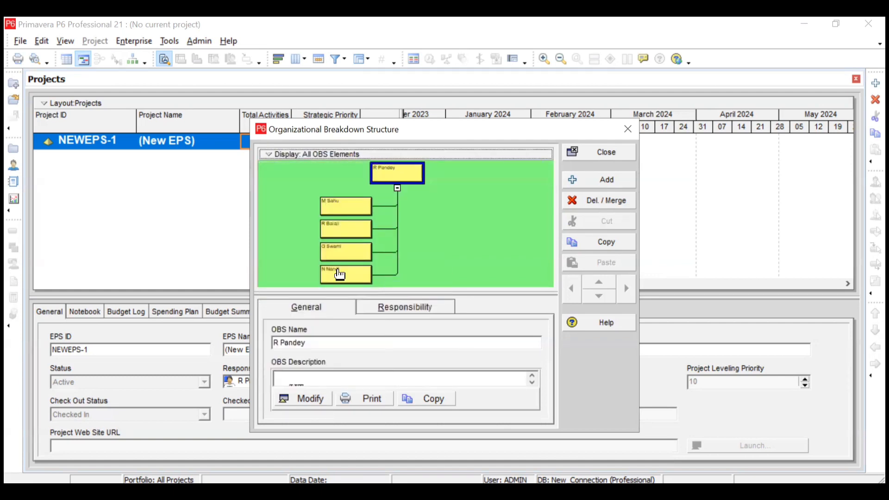
# Switch the OBS display back to the Table View tree list
pyautogui.click(343, 156)
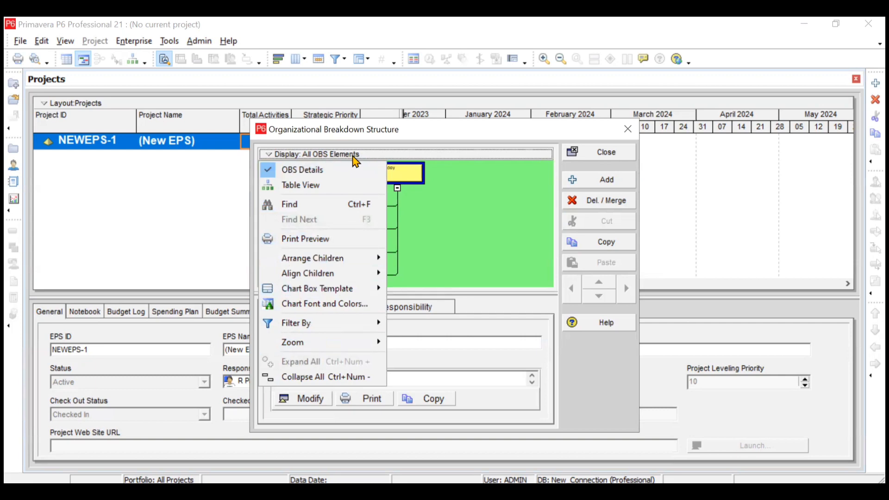
pyautogui.click(427, 228)
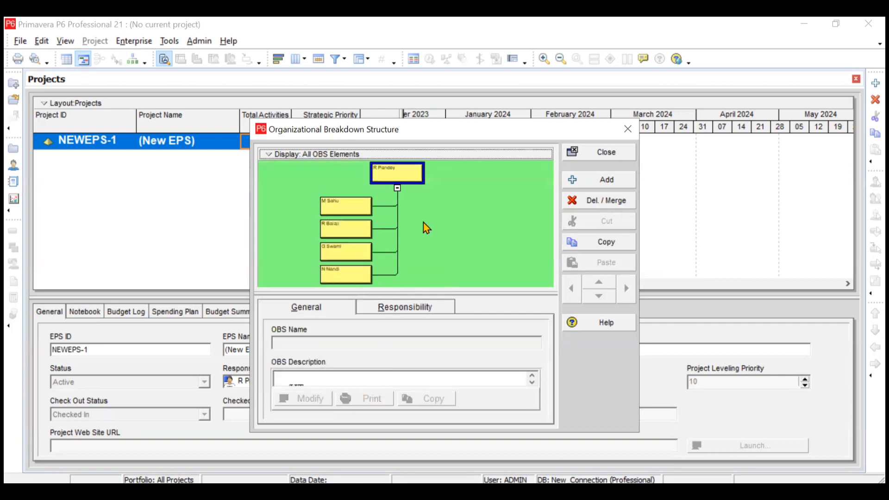
pyautogui.click(341, 155)
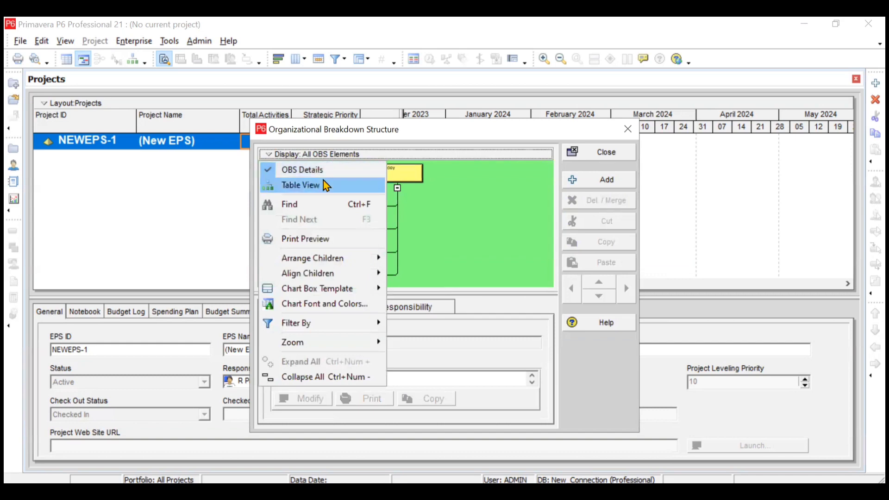
pyautogui.click(327, 186)
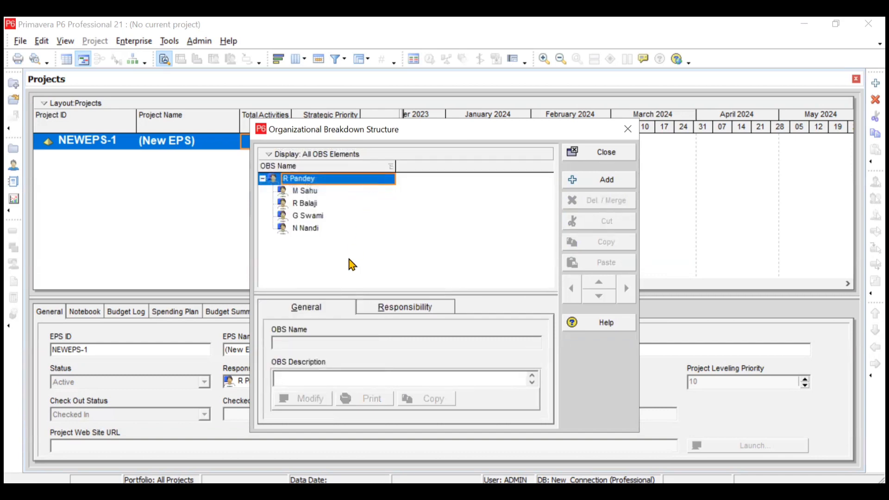